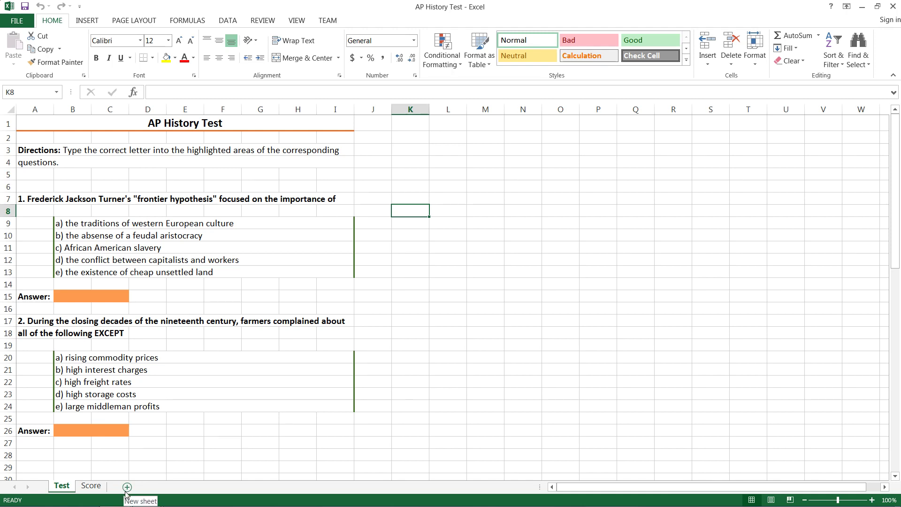
# Switch to the Score sheet with its Answers items 1. and 2. and Score: label.
pyautogui.click(89, 487)
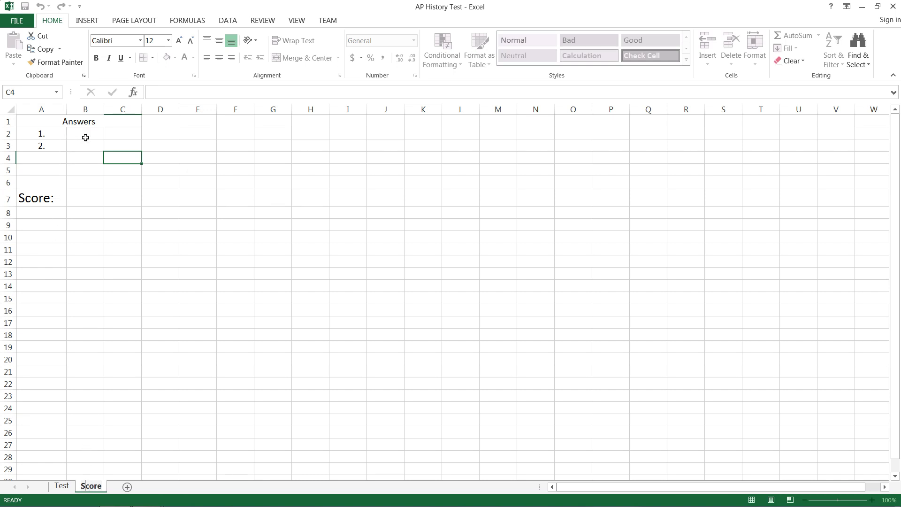
# Answer question 1 on the Test sheet by entering E in B15.
pyautogui.click(63, 486)
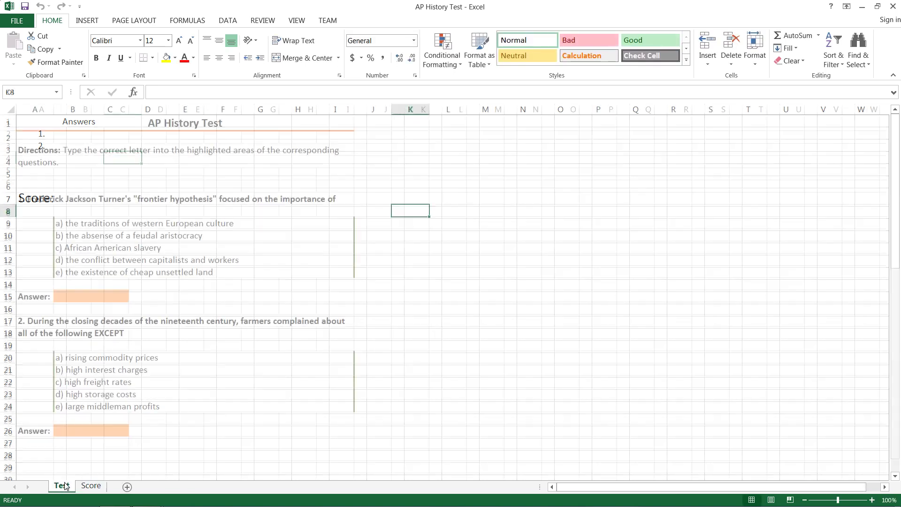
pyautogui.click(76, 297)
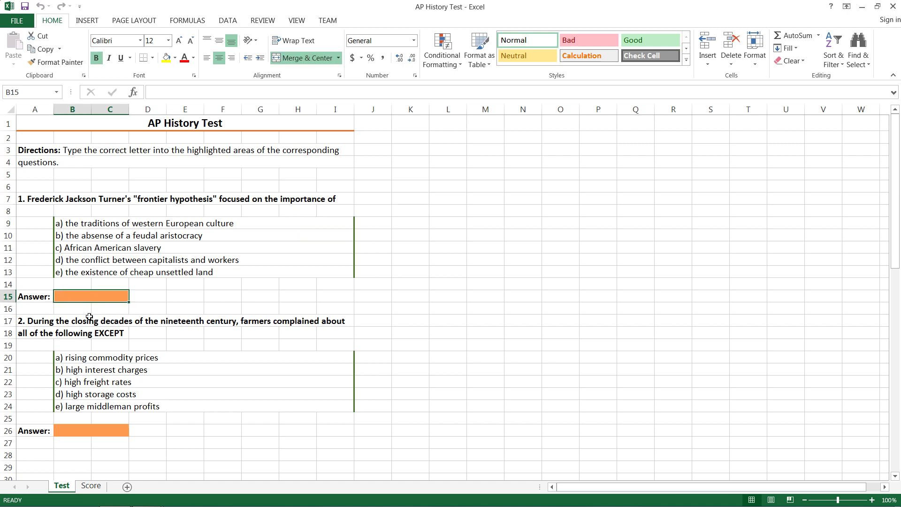
pyautogui.write('E')
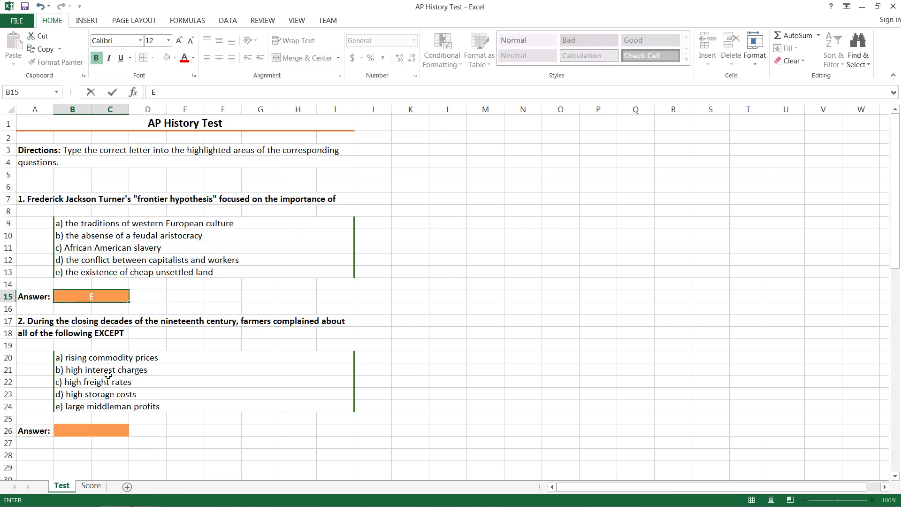
pyautogui.click(90, 486)
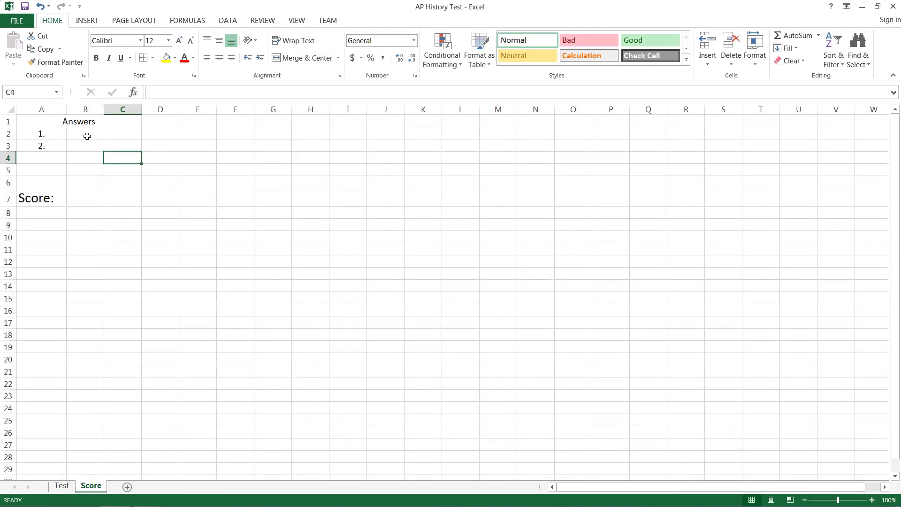
# Fill the Score sheet answer key with E in B2 and A in B3.
pyautogui.click(87, 136)
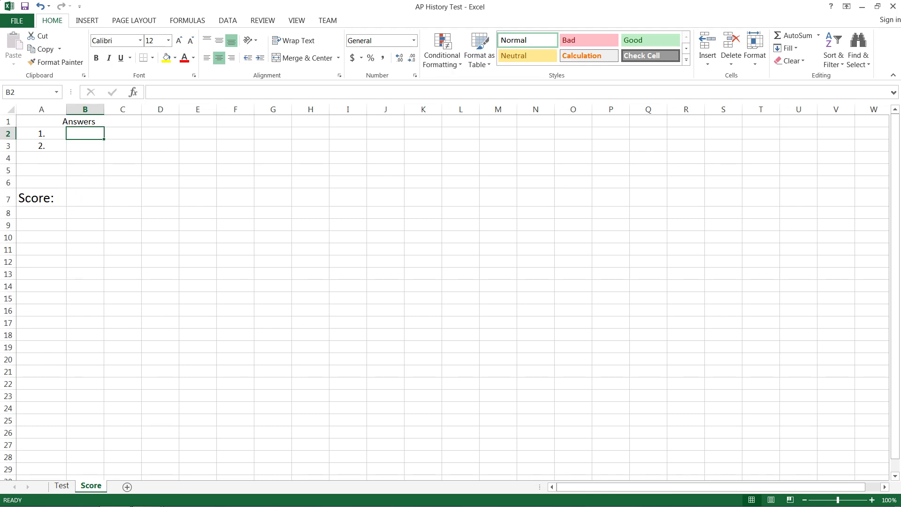
pyautogui.write('E')
pyautogui.press('Return')
pyautogui.write('A')
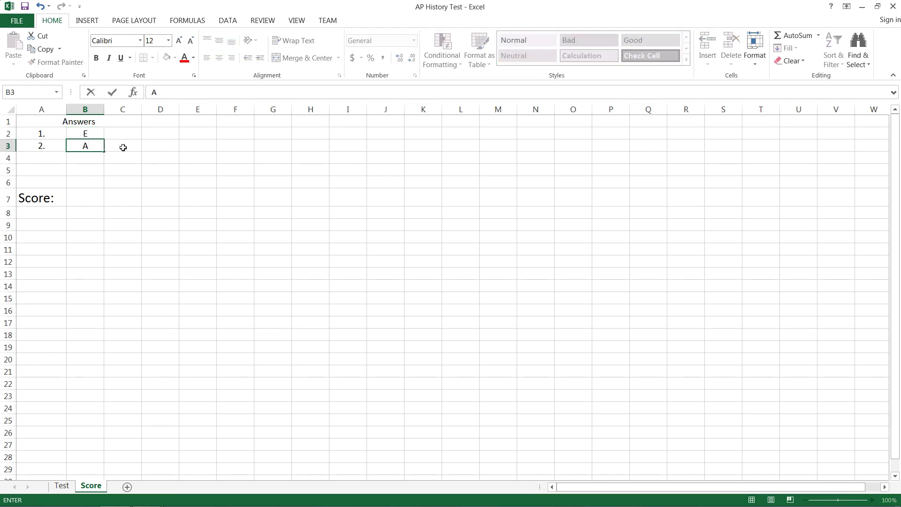
pyautogui.click(114, 134)
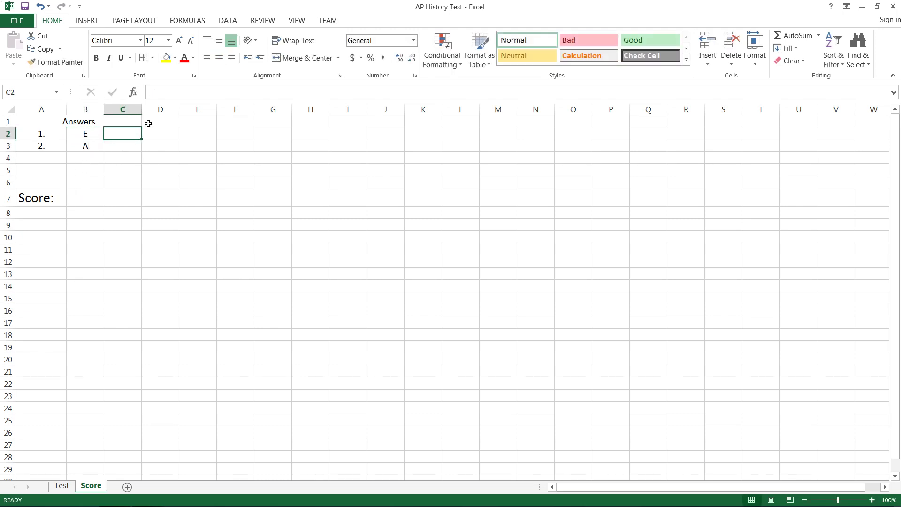
pyautogui.click(152, 92)
# Enter =IF(Test!B15=Score!B2, "Correct", "Incorrect") in Score cell C2.
pyautogui.write('=')
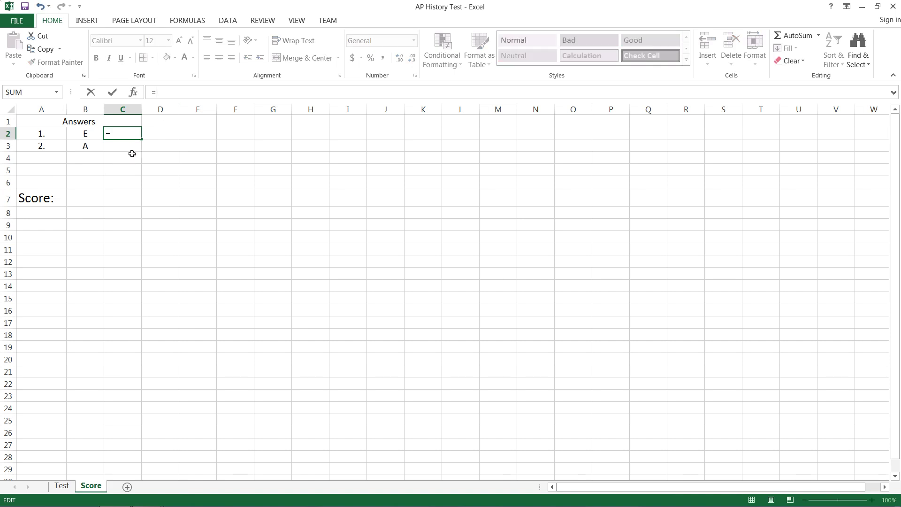
pyautogui.write('IF(')
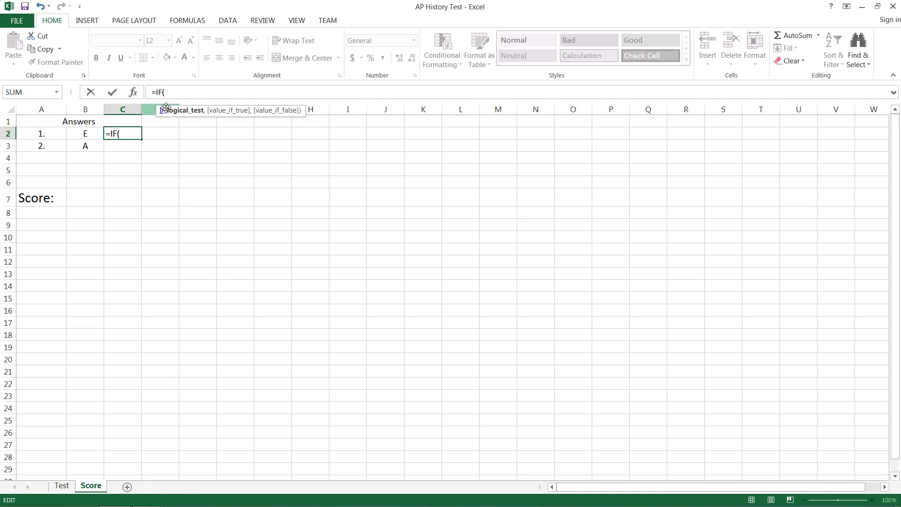
pyautogui.click(61, 487)
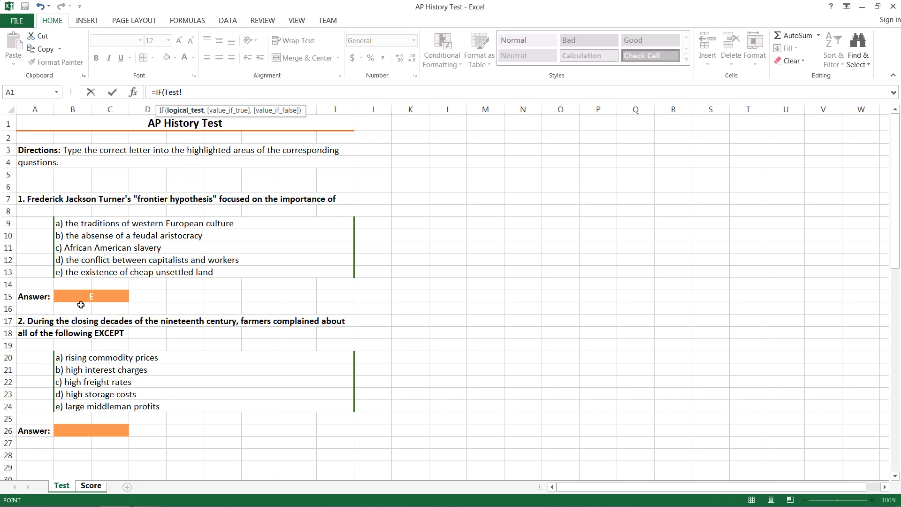
pyautogui.click(66, 295)
pyautogui.write('=')
pyautogui.click(95, 484)
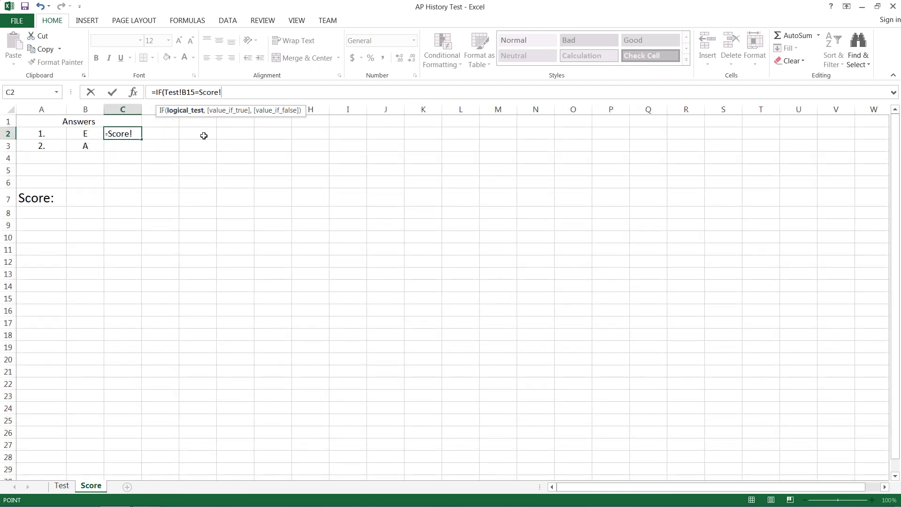
pyautogui.click(86, 135)
pyautogui.write(',')
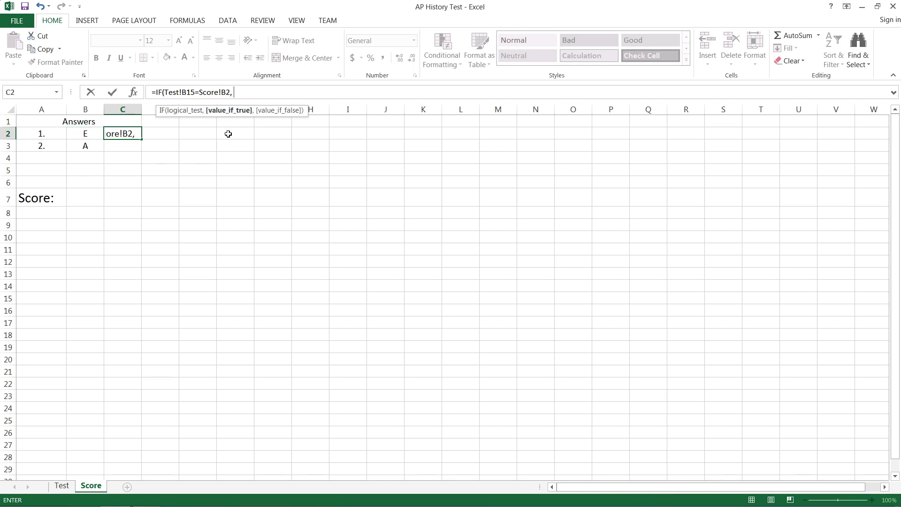
pyautogui.write(' "Correct", ')
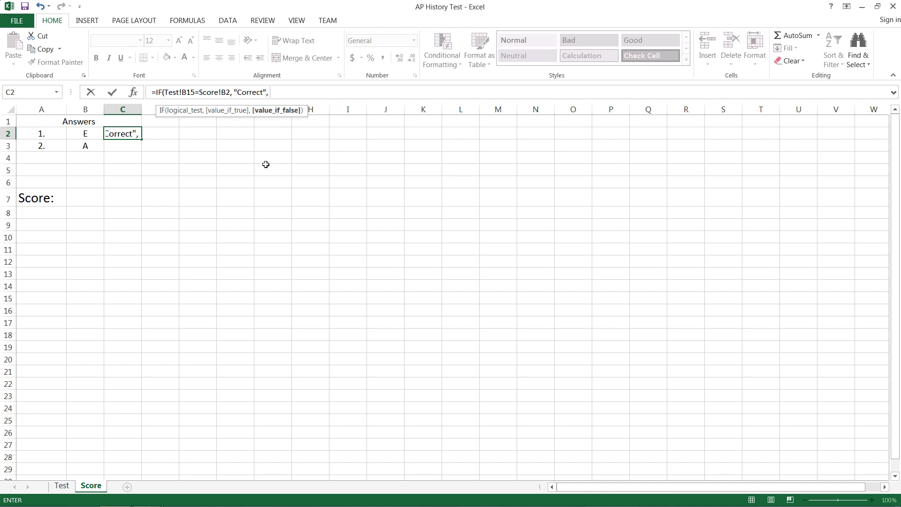
pyautogui.write('"Incorrect')
pyautogui.press('Return')
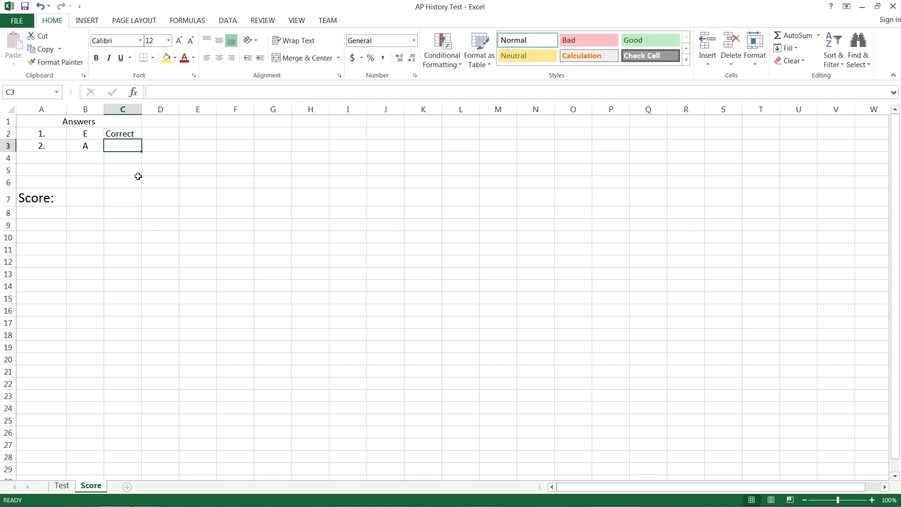
# Fill the C2 check formula down into C3.
pyautogui.click(62, 485)
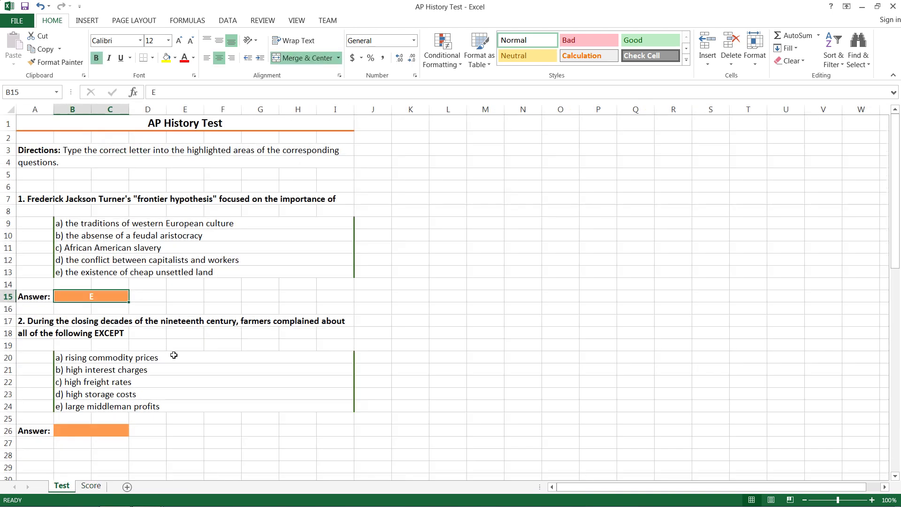
pyautogui.click(92, 486)
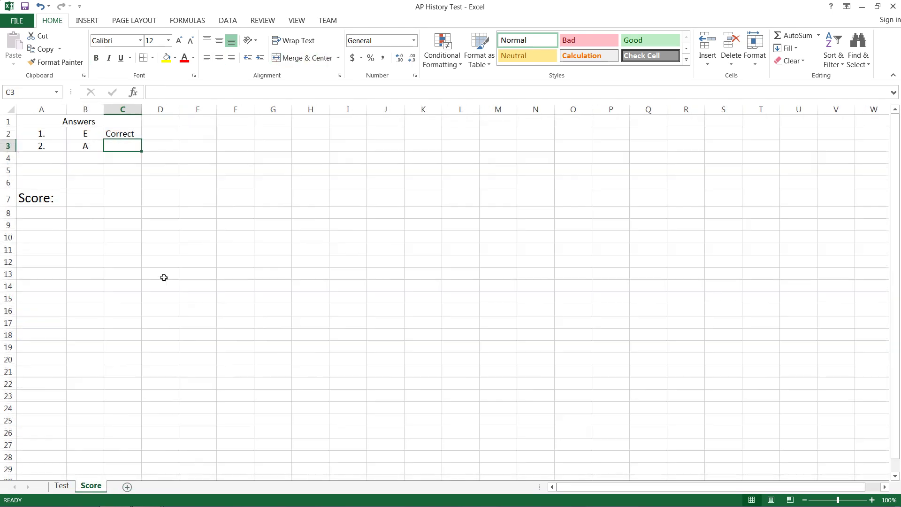
pyautogui.click(134, 134)
pyautogui.moveTo(143, 139); pyautogui.dragTo(143, 150)
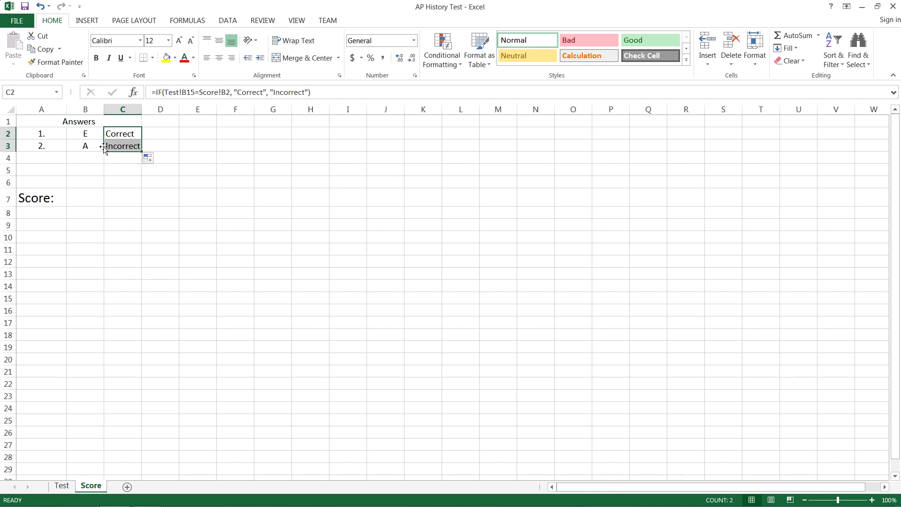
pyautogui.click(123, 143)
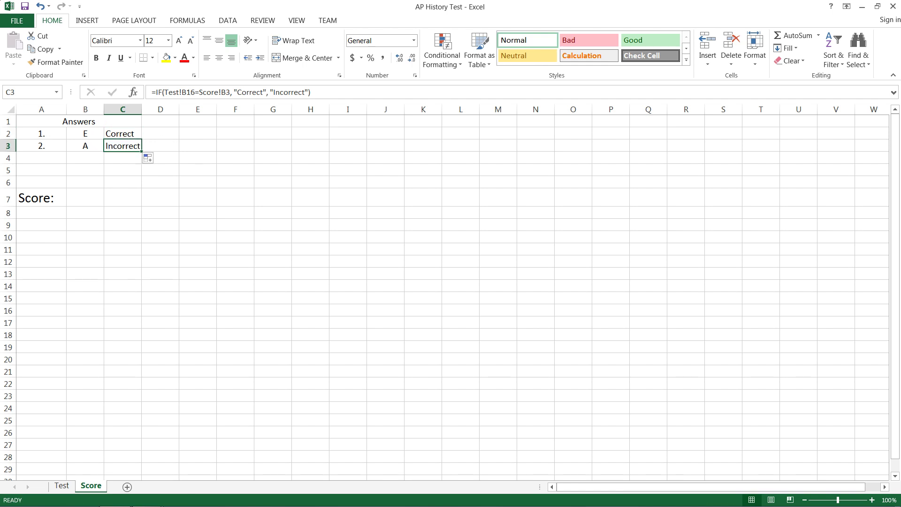
# Correct C3's formula so it references question 2's answer cell Test!B26.
pyautogui.click(61, 486)
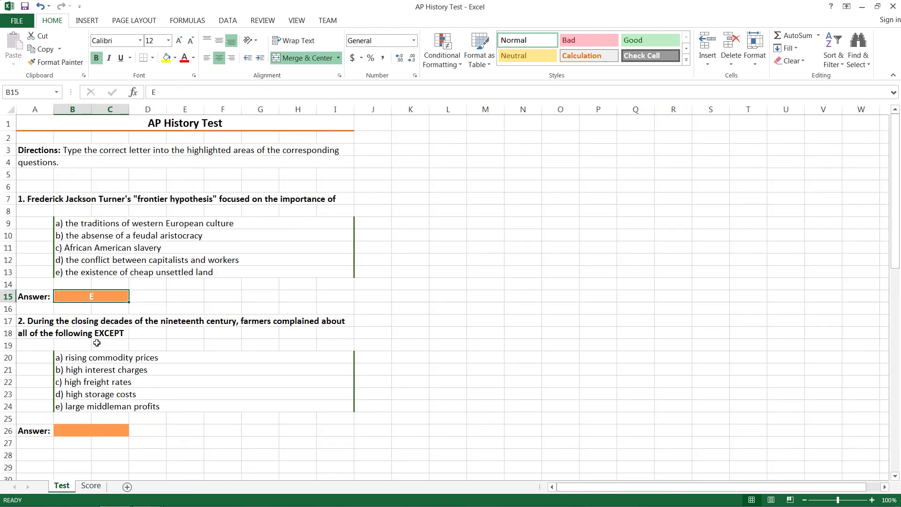
pyautogui.click(56, 311)
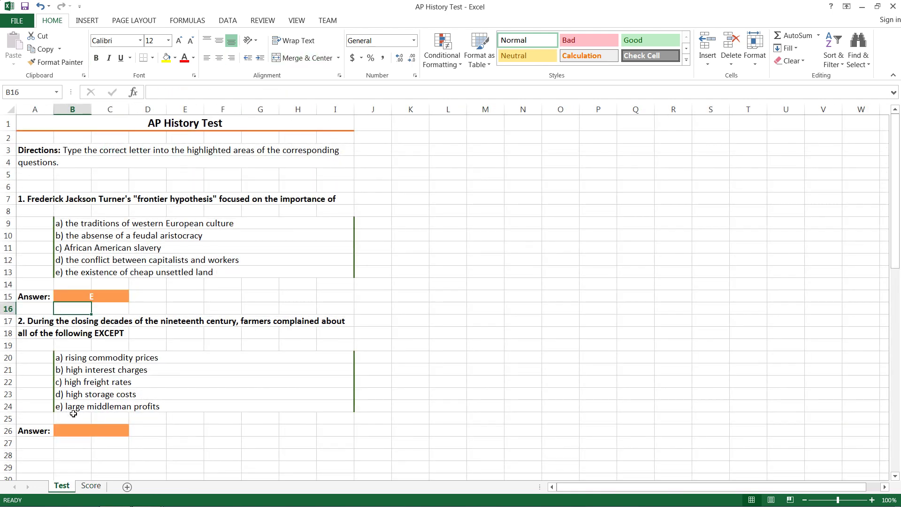
pyautogui.click(67, 431)
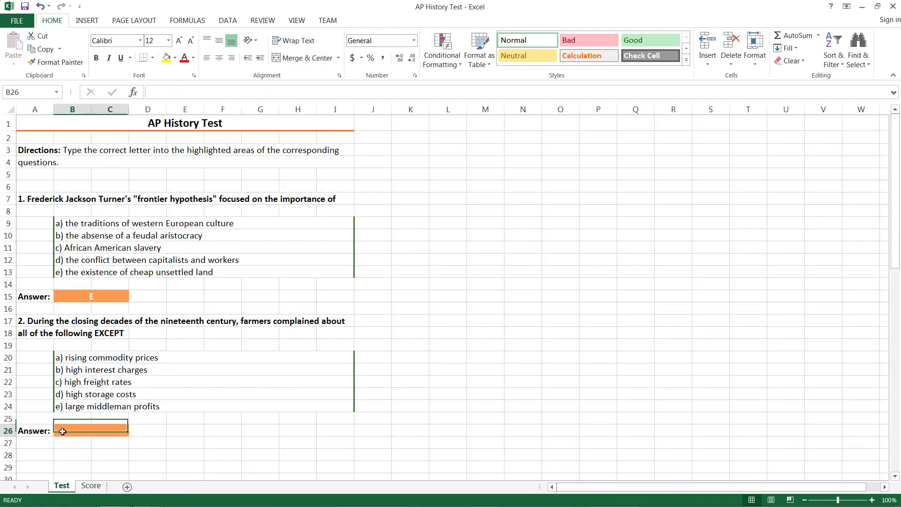
pyautogui.click(88, 487)
pyautogui.click(191, 92)
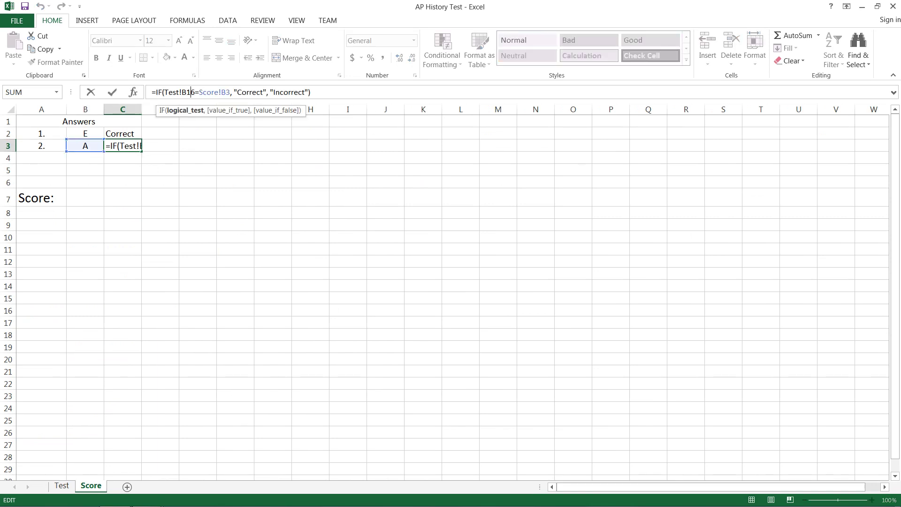
pyautogui.press('BackSpace')
pyautogui.write('2')
pyautogui.press('Return')
# Answer question 2 with A in Test!B26, so both Score checks read Correct.
pyautogui.click(62, 486)
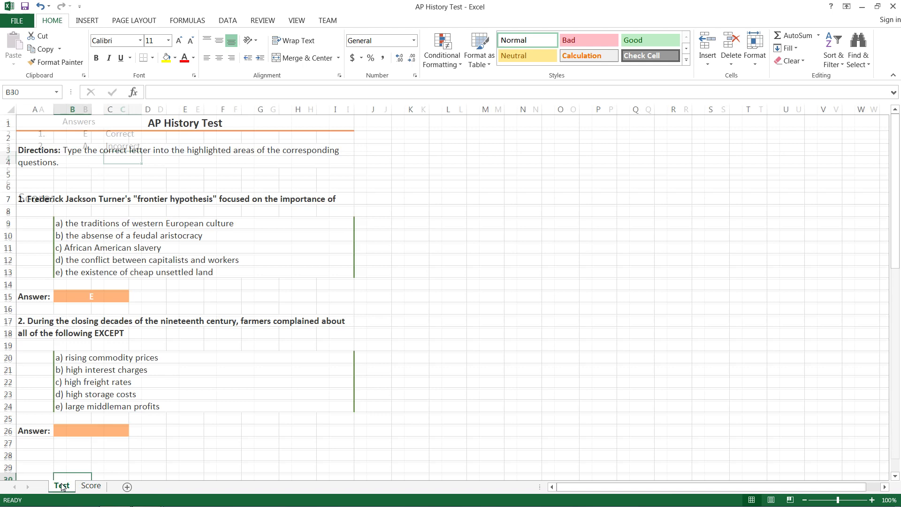
pyautogui.click(110, 427)
pyautogui.write('A')
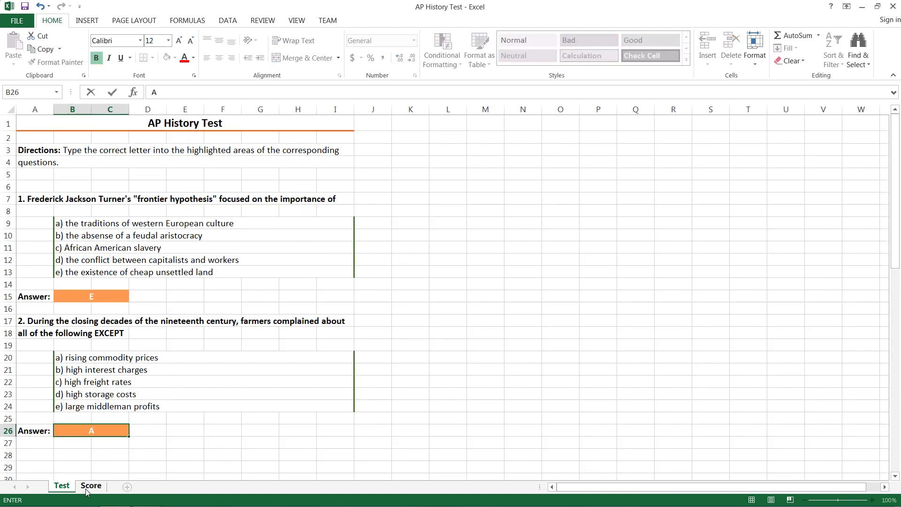
pyautogui.click(90, 485)
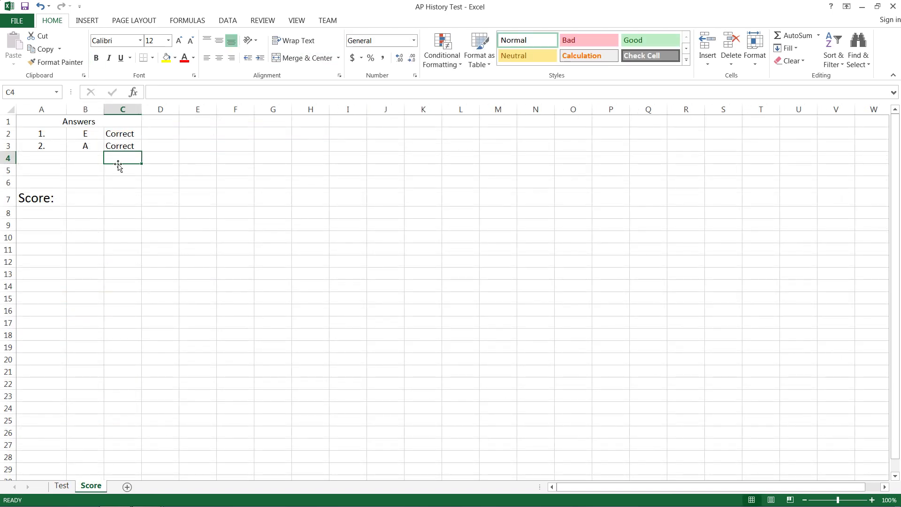
pyautogui.click(85, 199)
# Enter =COUNTIF(C2:C6, "Correct") in B7 so the score shows 2.
pyautogui.press('F2')
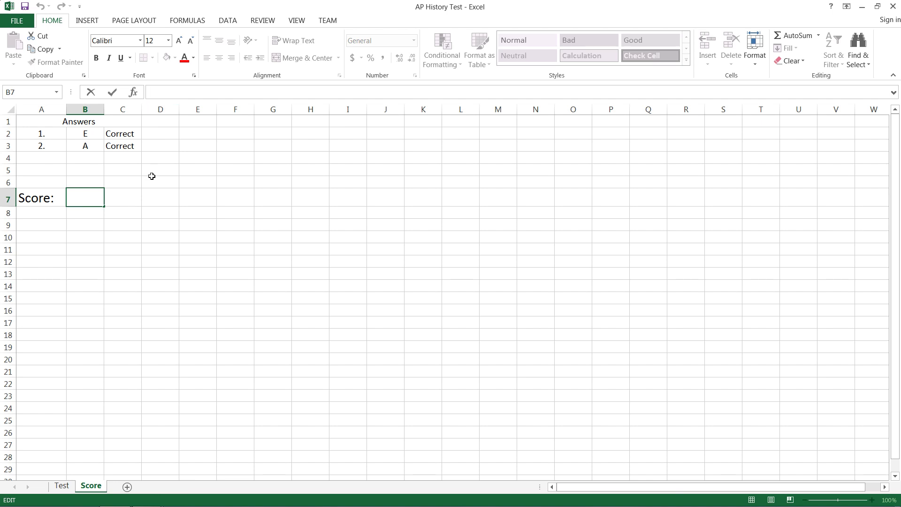
pyautogui.write('=COUNTIF(')
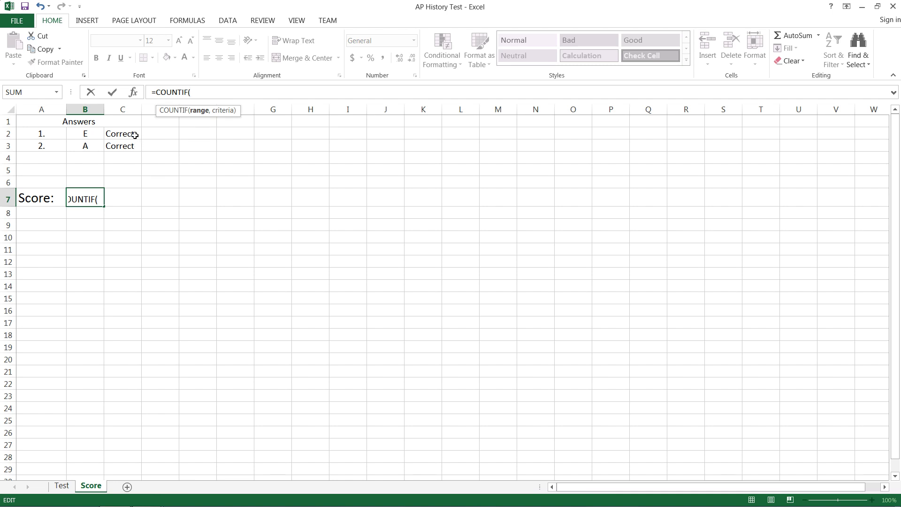
pyautogui.moveTo(134, 136); pyautogui.dragTo(128, 180)
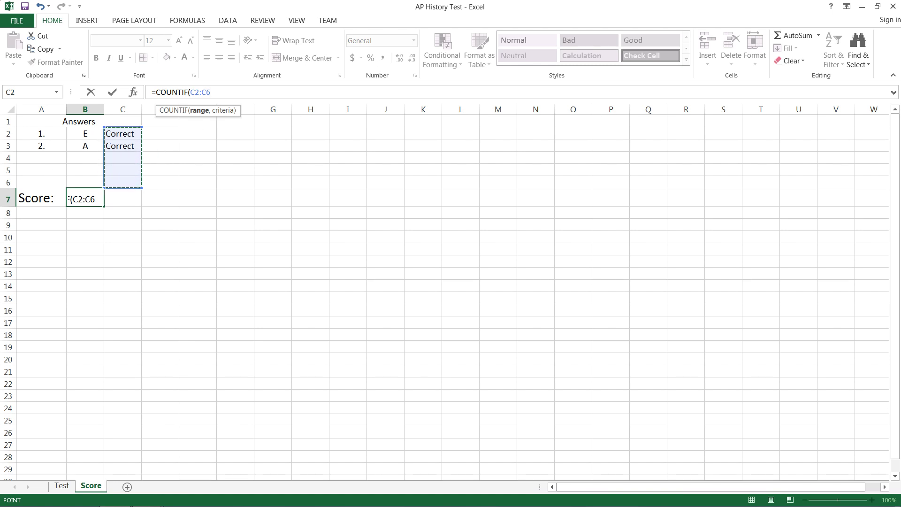
pyautogui.write(',')
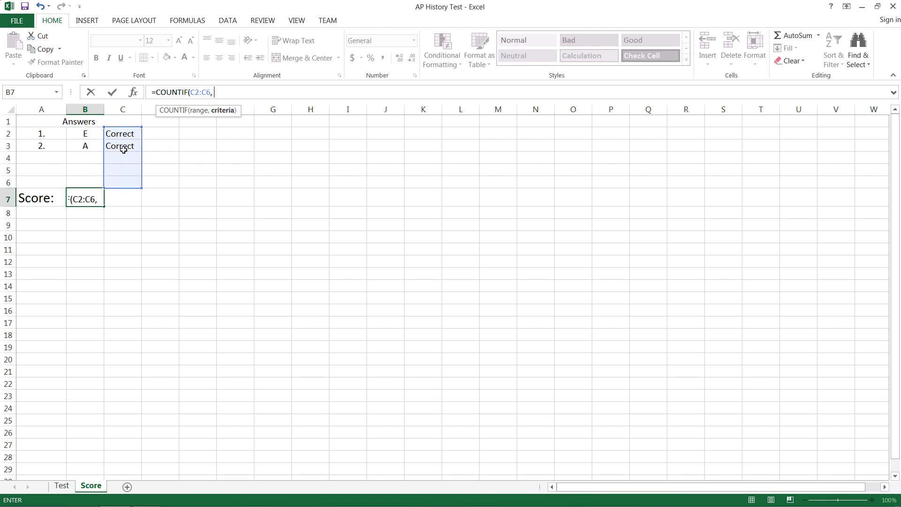
pyautogui.write(' "Correct")')
pyautogui.press('Return')
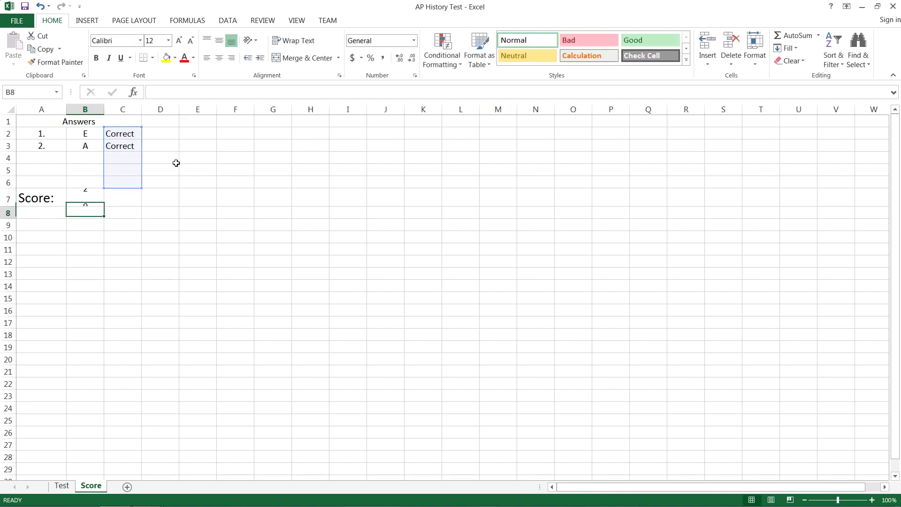
# Multiply B7's COUNTIF result by 5 so each correct answer scores 5 points.
pyautogui.click(82, 201)
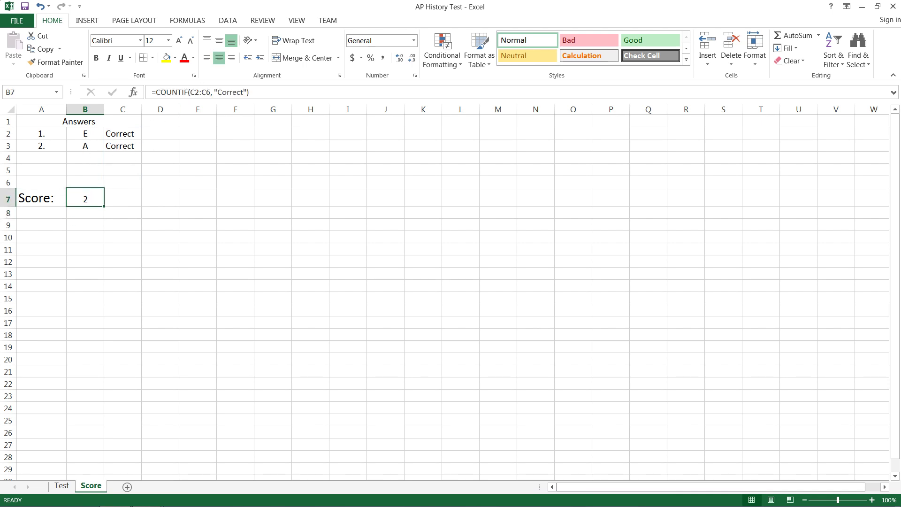
pyautogui.click(265, 92)
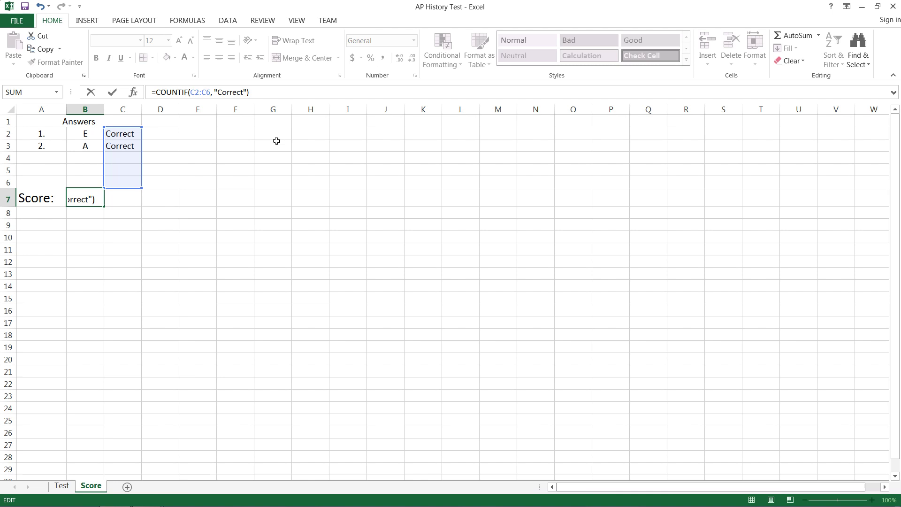
pyautogui.write('* 5')
pyautogui.press('Return')
# Append & " Pts" to B7's formula so it displays 10 Pts.
pyautogui.click(93, 196)
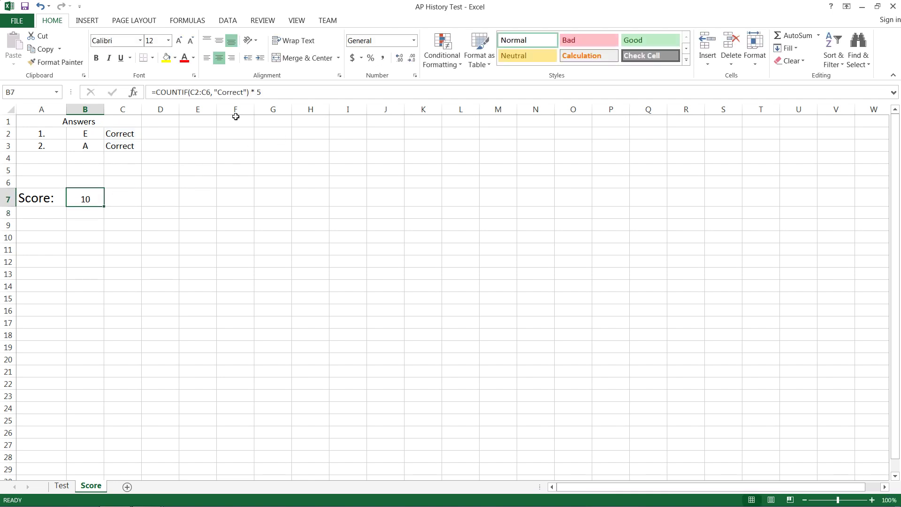
pyautogui.press('F2')
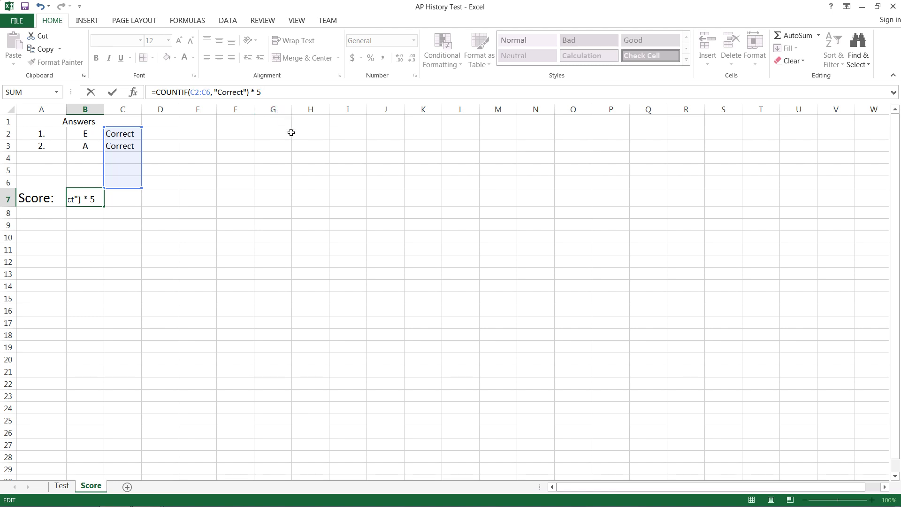
pyautogui.write('& " Pts"')
pyautogui.press('Return')
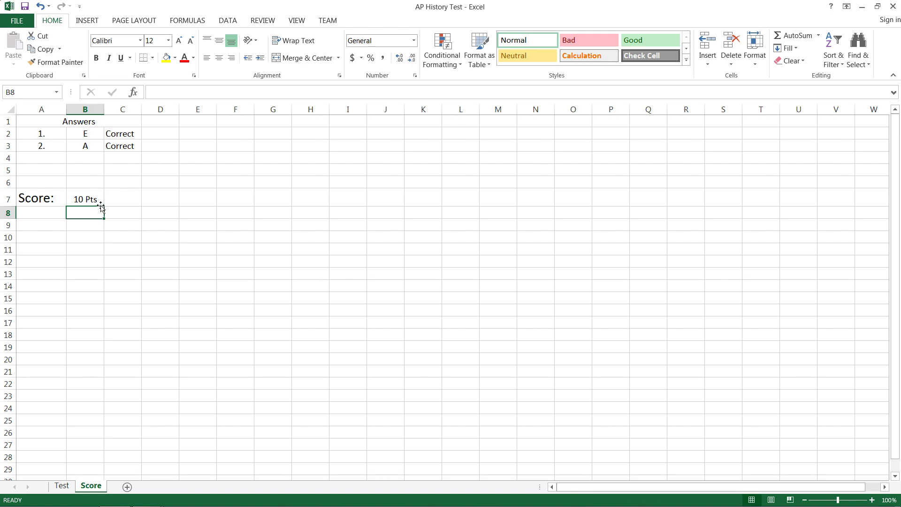
# Hide columns A through C of the Score sheet.
pyautogui.click(62, 486)
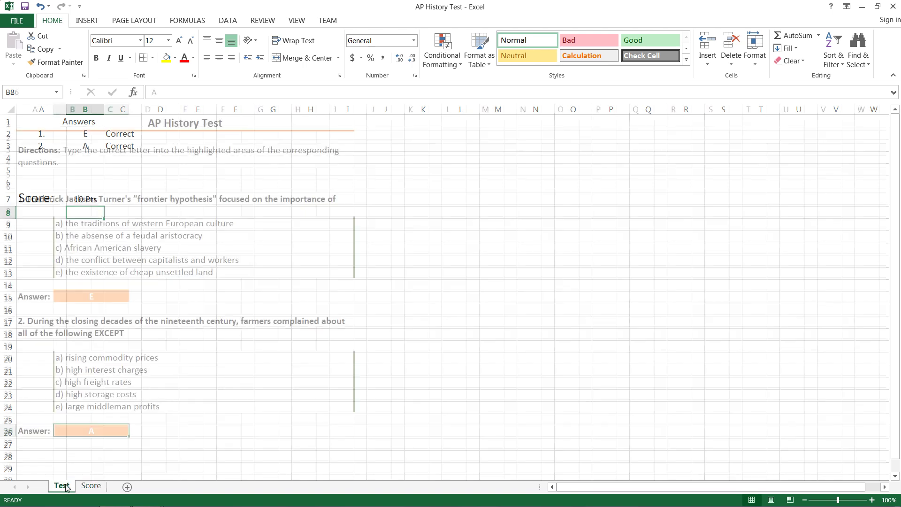
pyautogui.click(90, 487)
pyautogui.moveTo(38, 109); pyautogui.dragTo(119, 104)
pyautogui.rightClick(118, 104)
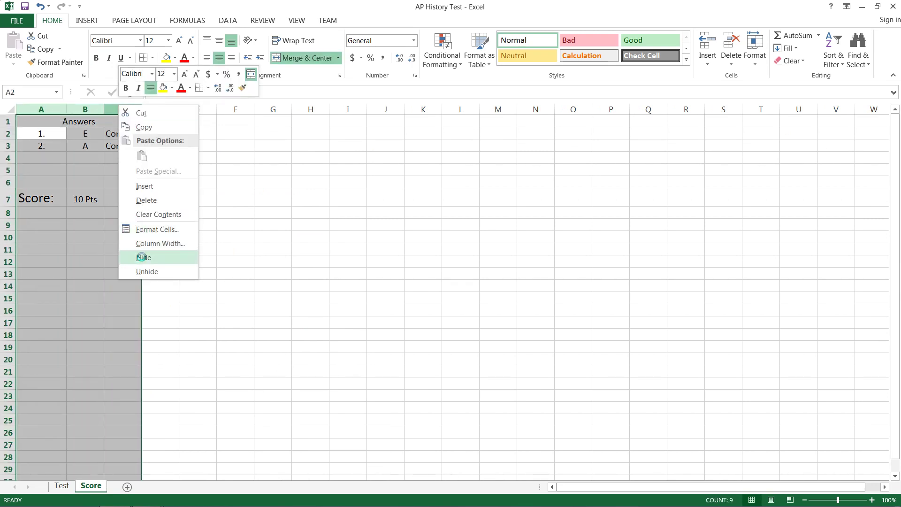
pyautogui.click(141, 256)
# Unhide all columns, then select columns A through C and hide them again.
pyautogui.hotkey('ctrl', 'a')
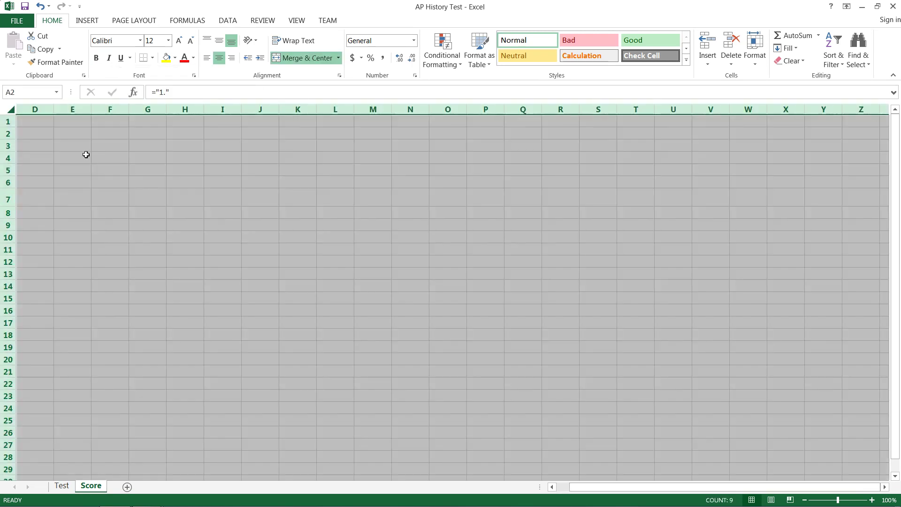
pyautogui.rightClick(45, 111)
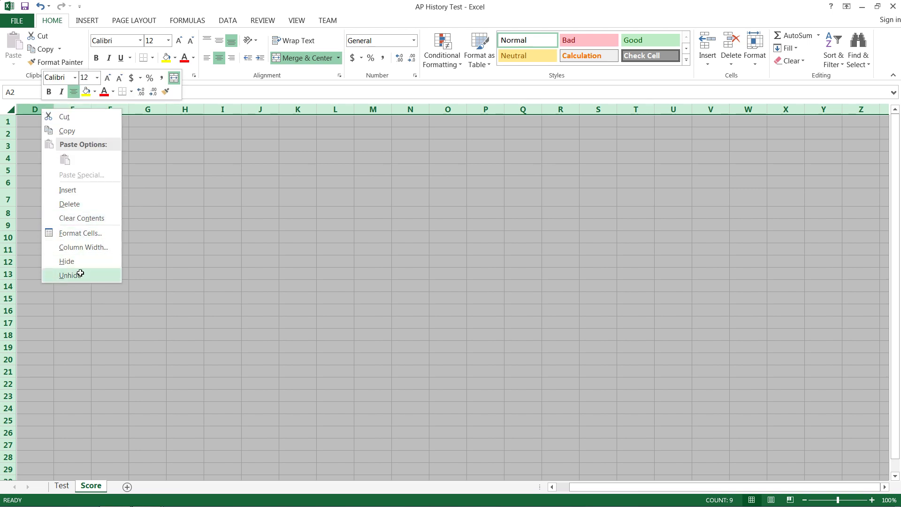
pyautogui.click(77, 273)
pyautogui.click(48, 121)
pyautogui.moveTo(46, 105); pyautogui.dragTo(107, 108)
pyautogui.rightClick(107, 108)
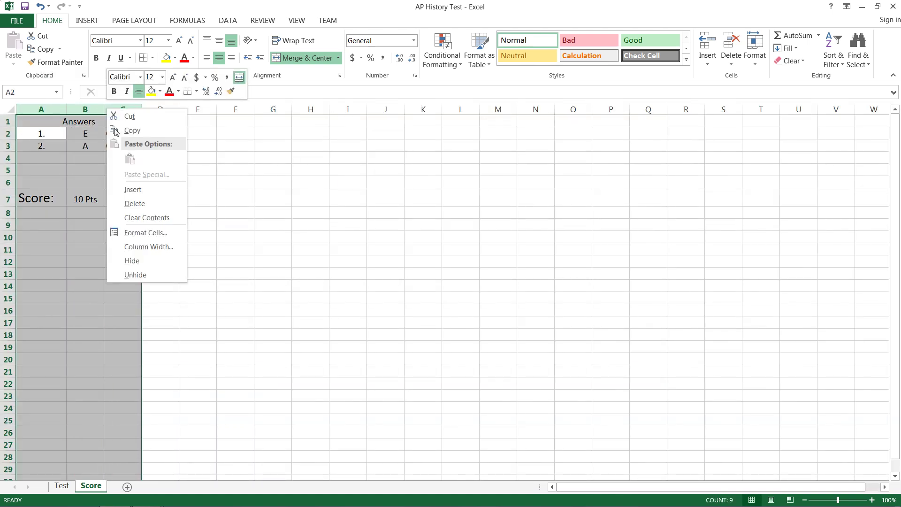
pyautogui.click(136, 258)
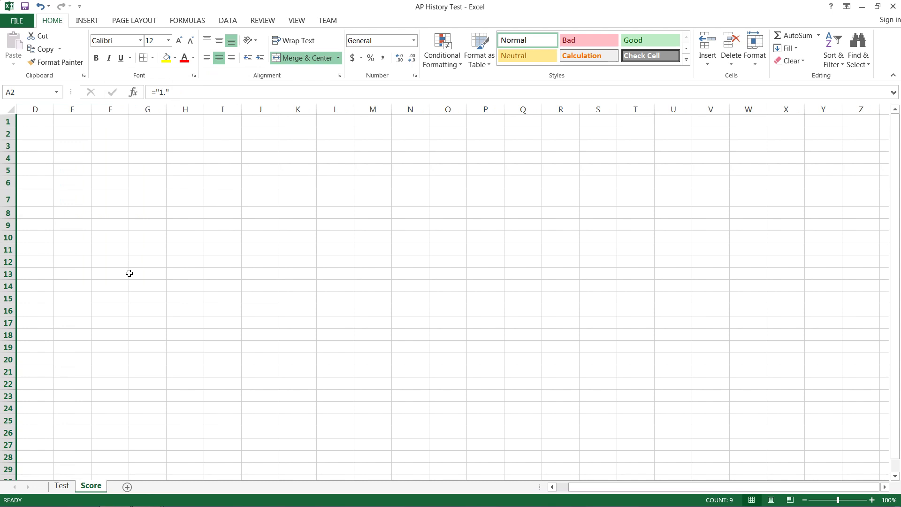
# Protect the Score sheet with a password, disallowing selection of locked and unlocked cells.
pyautogui.rightClick(93, 485)
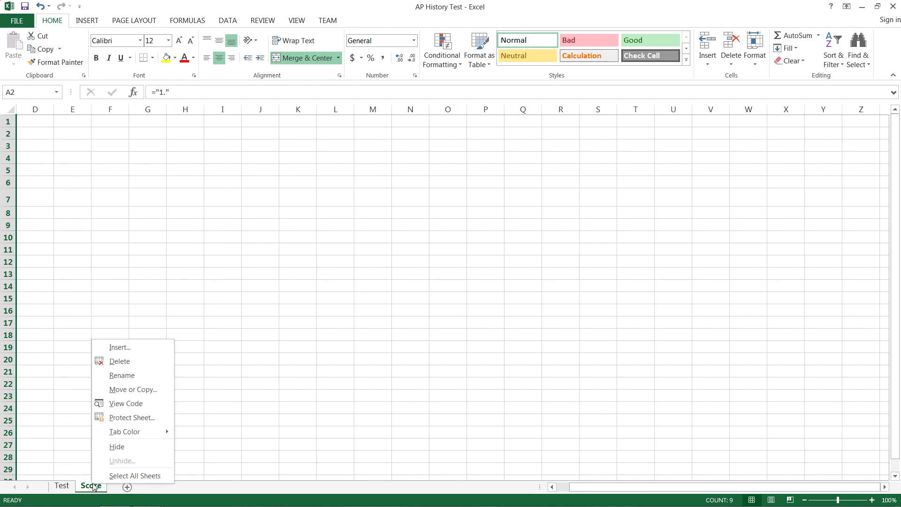
pyautogui.click(136, 418)
pyautogui.moveTo(102, 328); pyautogui.dragTo(162, 254)
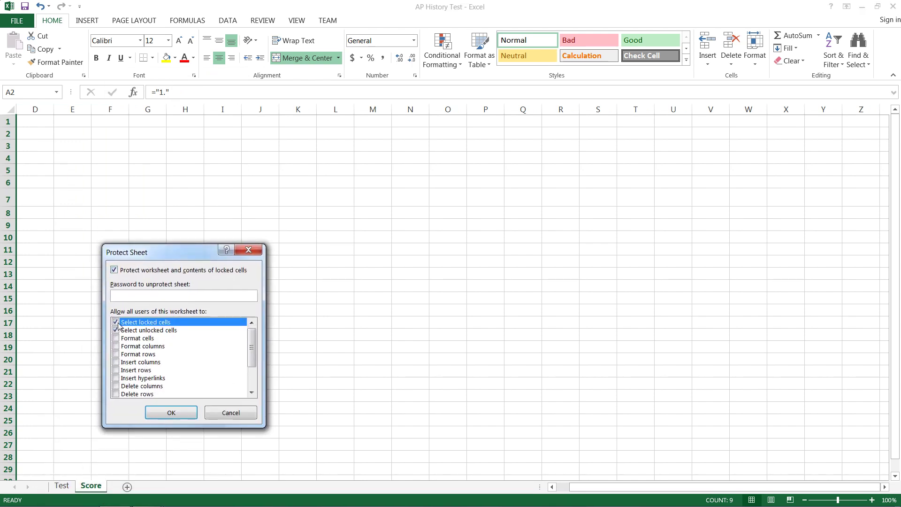
pyautogui.click(116, 330)
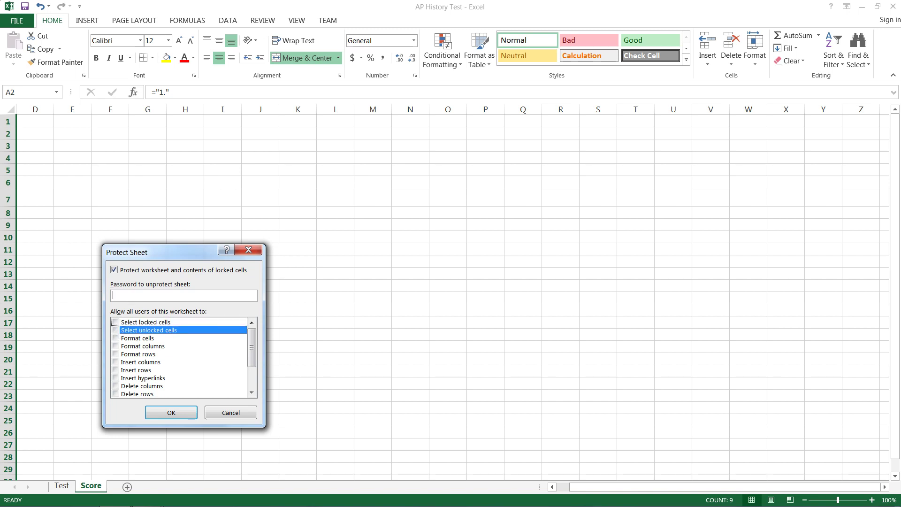
pyautogui.click(171, 412)
pyautogui.write('••••')
pyautogui.click(151, 453)
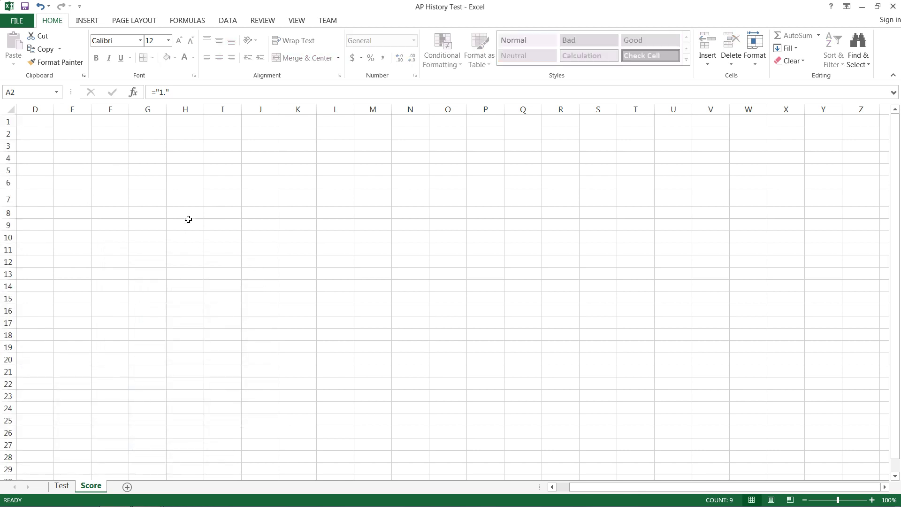
pyautogui.rightClick(75, 110)
pyautogui.click(194, 277)
pyautogui.rightClick(82, 488)
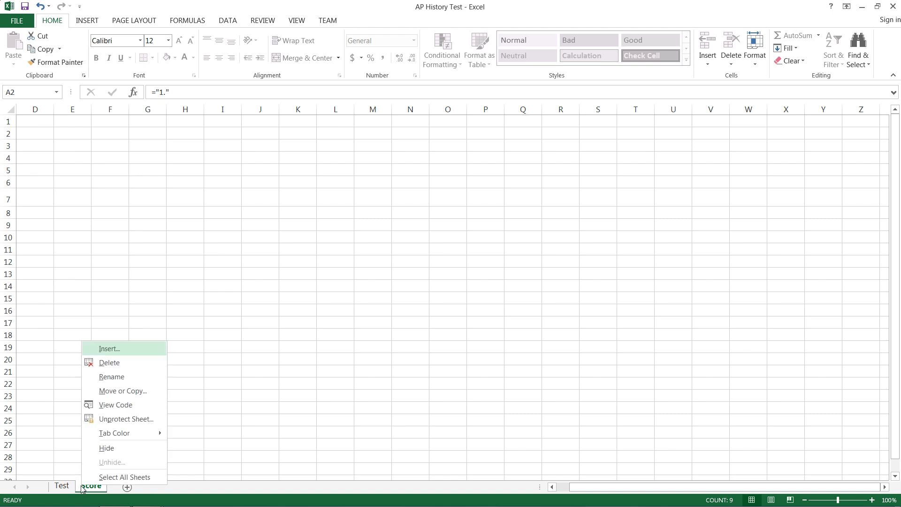
pyautogui.click(107, 449)
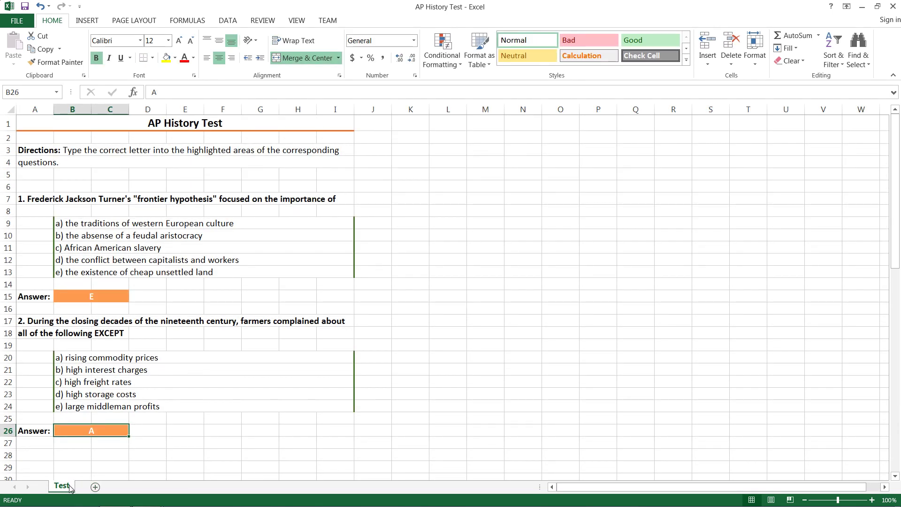
pyautogui.rightClick(69, 488)
pyautogui.click(100, 460)
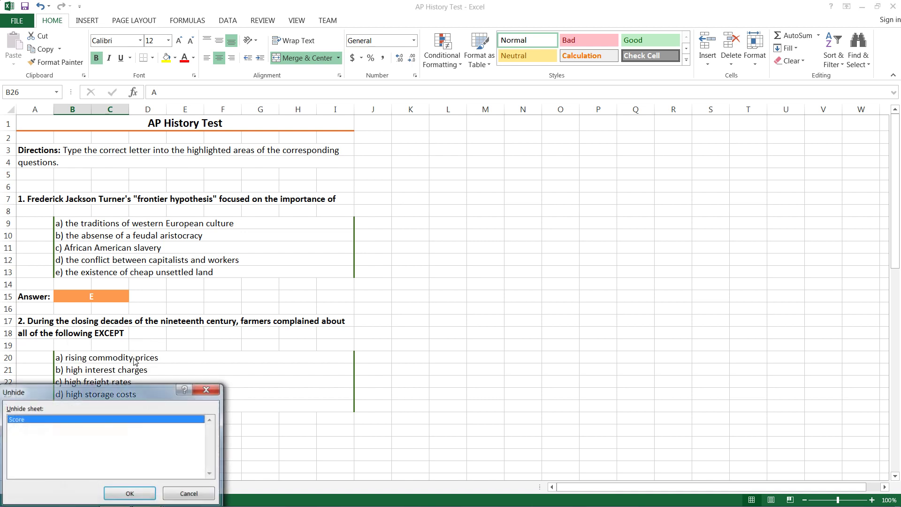
pyautogui.click(130, 493)
# Unprotect the Score sheet using its password.
pyautogui.rightClick(99, 491)
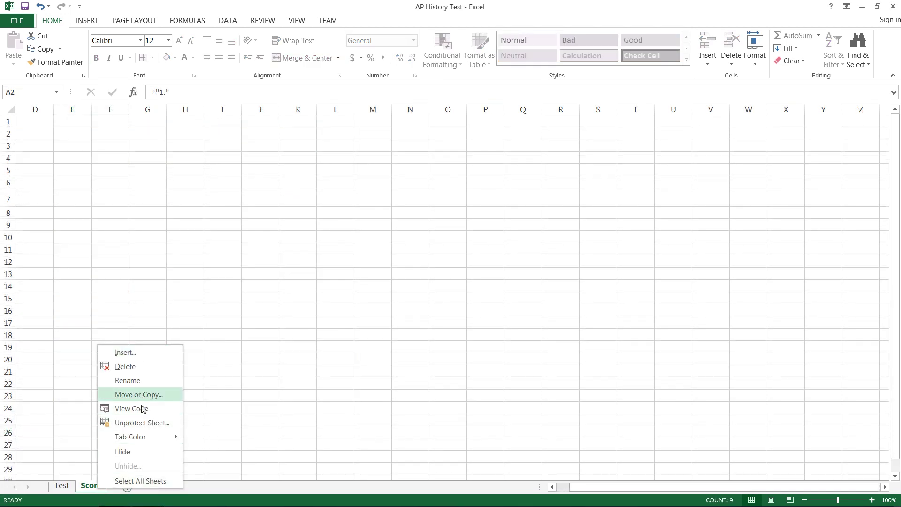
pyautogui.click(142, 423)
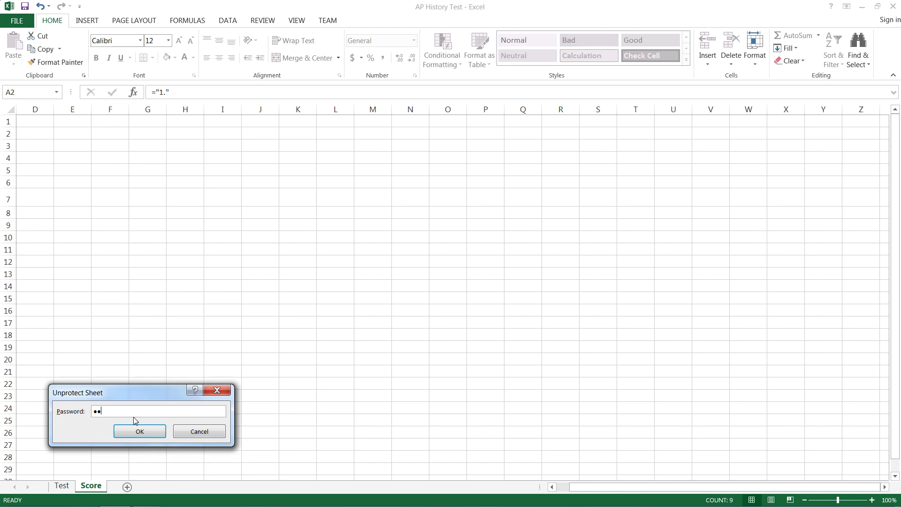
pyautogui.click(139, 431)
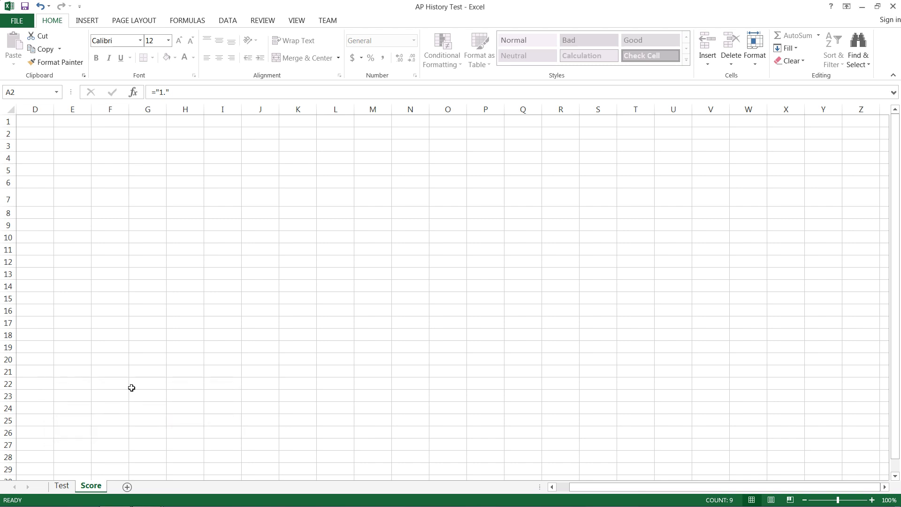
# Unhide columns A through C and select the score cell B7.
pyautogui.rightClick(36, 109)
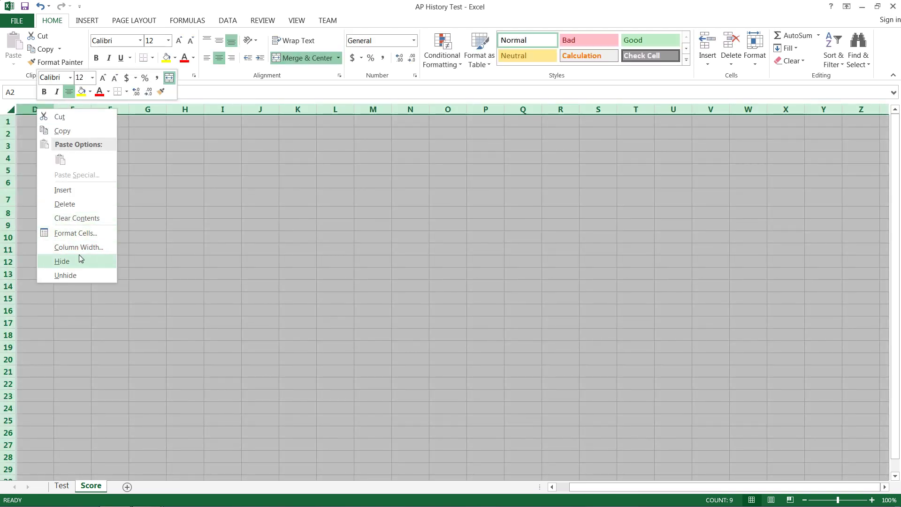
pyautogui.click(77, 273)
pyautogui.click(78, 205)
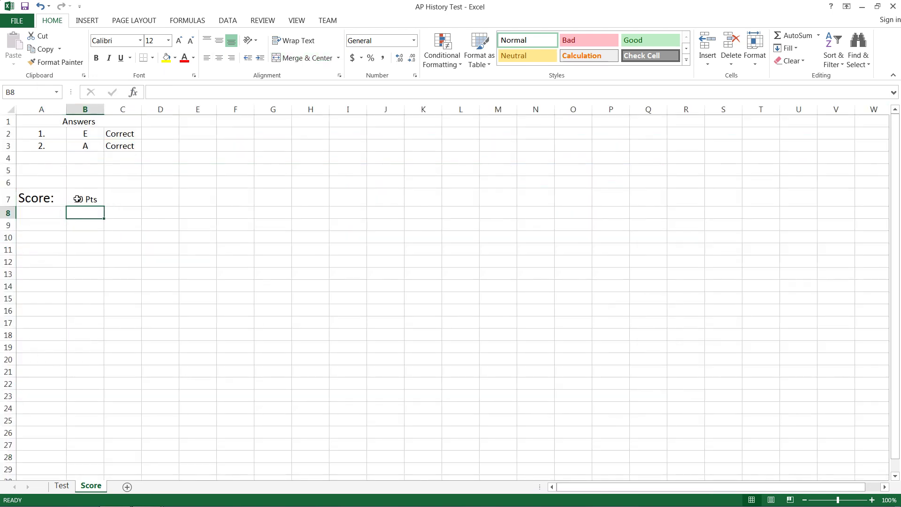